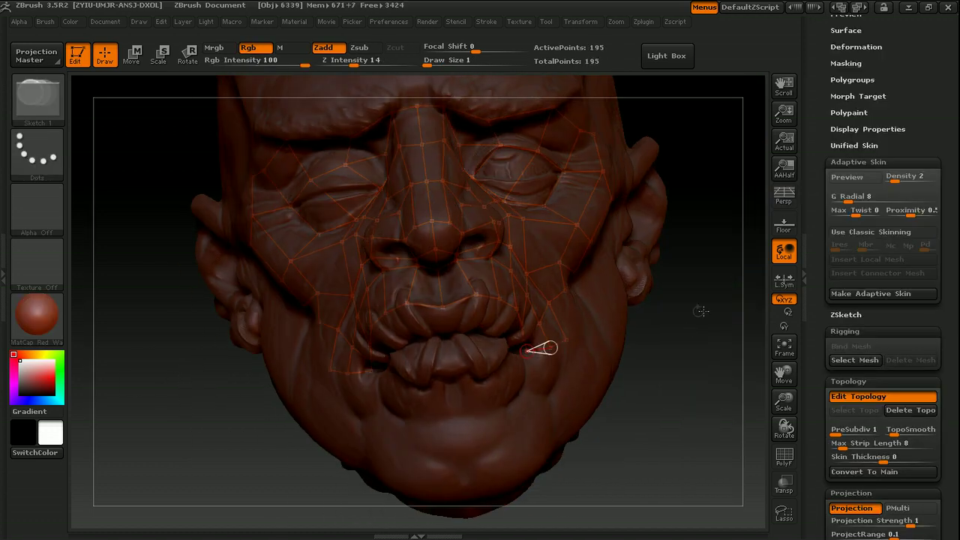
# Step: Preview the Adaptive Skin of the retopologized bodybuilder from behind, then render the head
pyautogui.click(847, 177)
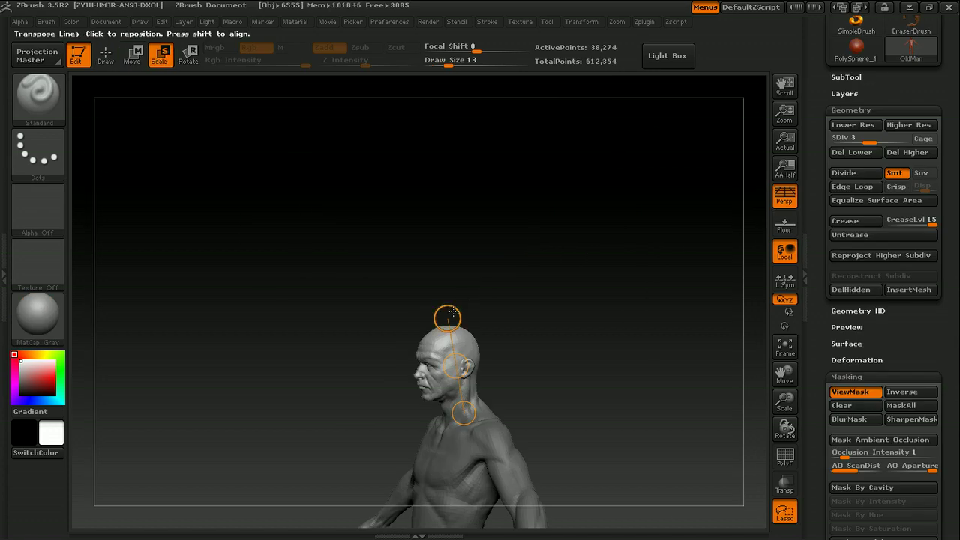
pyautogui.moveTo(450, 312); pyautogui.dragTo(513, 386)
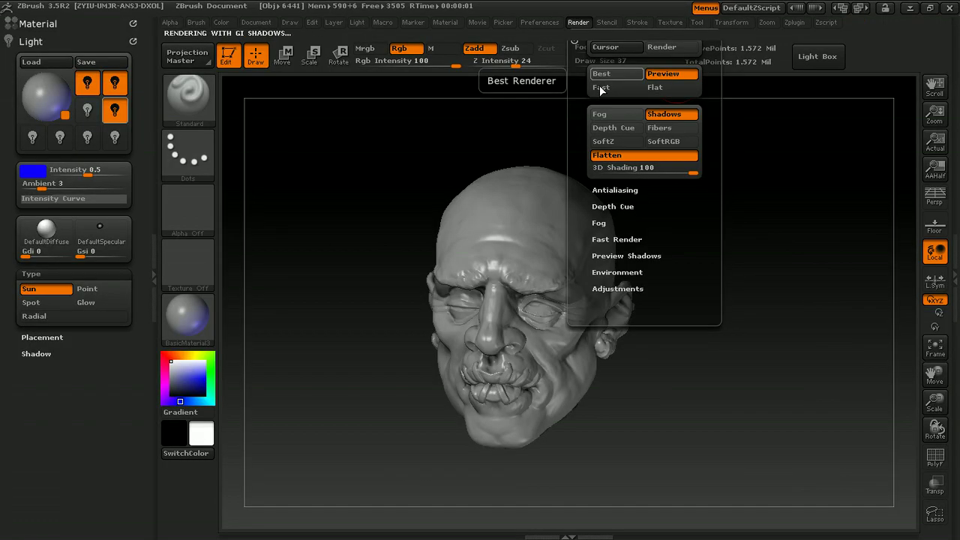
pyautogui.click(675, 82)
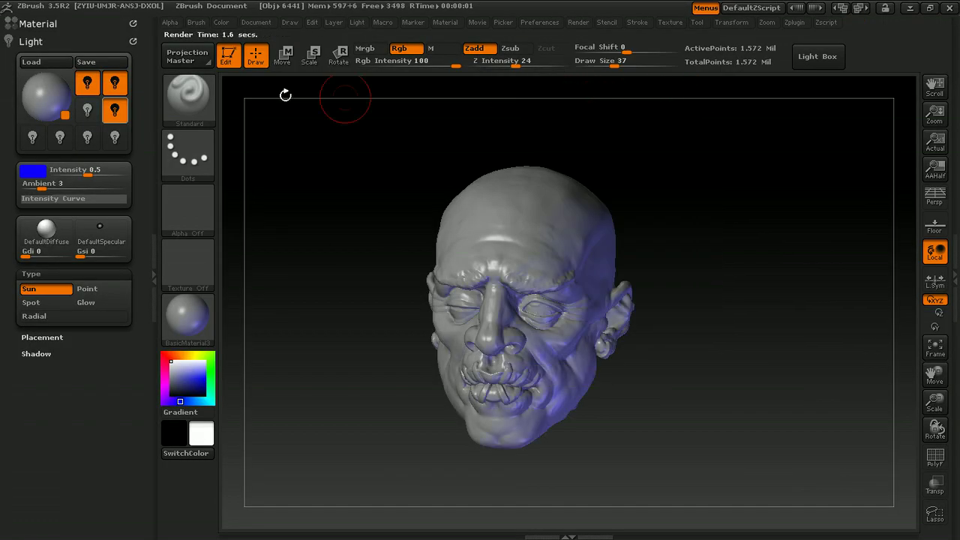
# Step: Apply the ColorizeGlow material and orbit the wounded head to inspect it
pyautogui.click(188, 319)
pyautogui.click(535, 448)
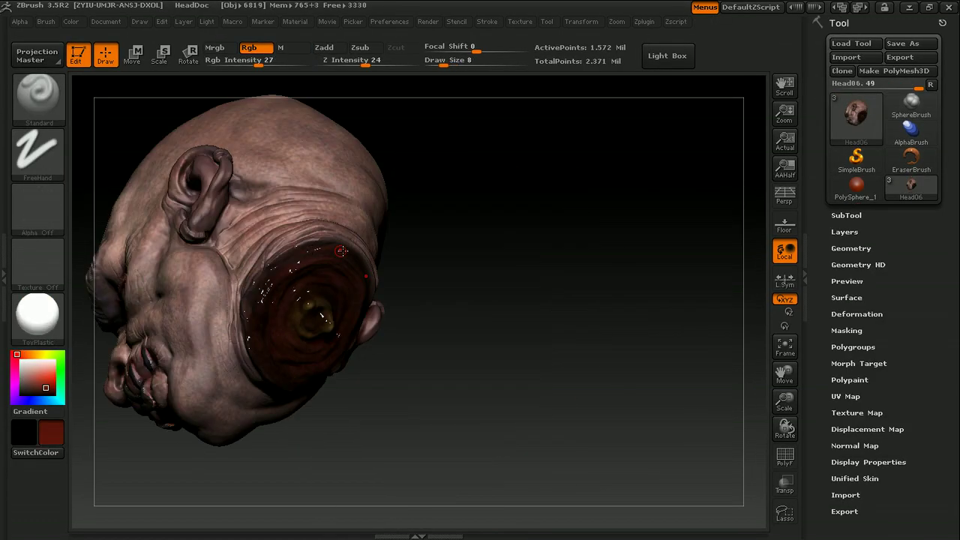
pyautogui.moveTo(517, 330)
pyautogui.mouseDown()
pyautogui.moveTo(477, 317)
pyautogui.moveTo(275, 337)
pyautogui.mouseUp()
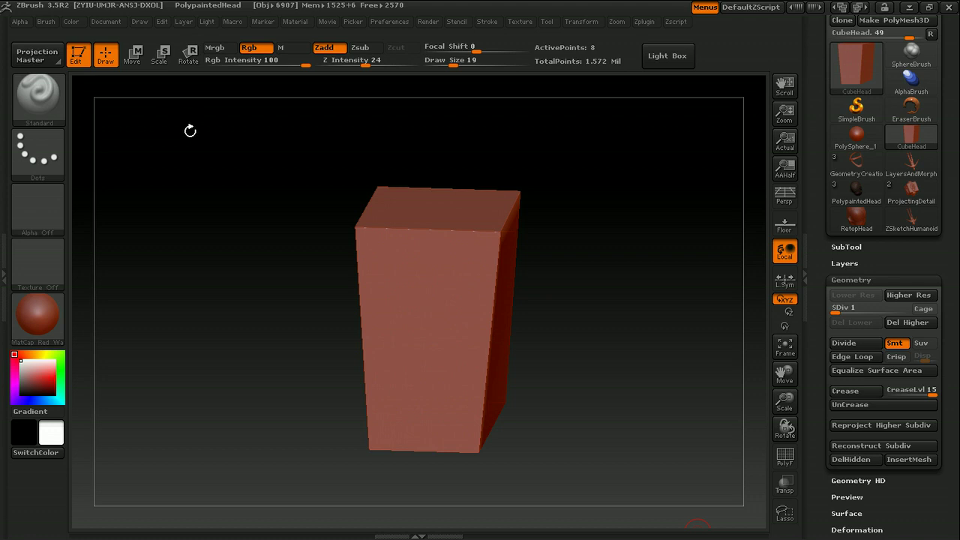
# Step: Orbit the CubeHead box to view it from several sides
pyautogui.click(106, 22)
pyautogui.moveTo(649, 215)
pyautogui.mouseDown()
pyautogui.moveTo(675, 217)
pyautogui.moveTo(658, 203)
pyautogui.moveTo(630, 221)
pyautogui.moveTo(672, 219)
pyautogui.moveTo(628, 221)
pyautogui.moveTo(671, 220)
pyautogui.moveTo(675, 231)
pyautogui.moveTo(654, 227)
pyautogui.mouseUp()
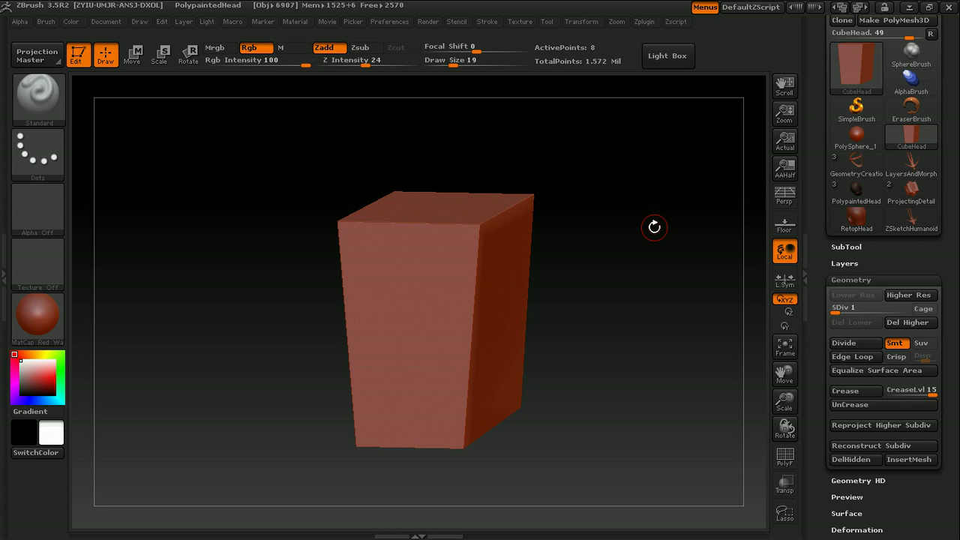
pyautogui.moveTo(628, 205)
pyautogui.mouseDown()
pyautogui.moveTo(609, 192)
pyautogui.moveTo(555, 199)
pyautogui.moveTo(630, 198)
pyautogui.moveTo(616, 197)
pyautogui.mouseUp()
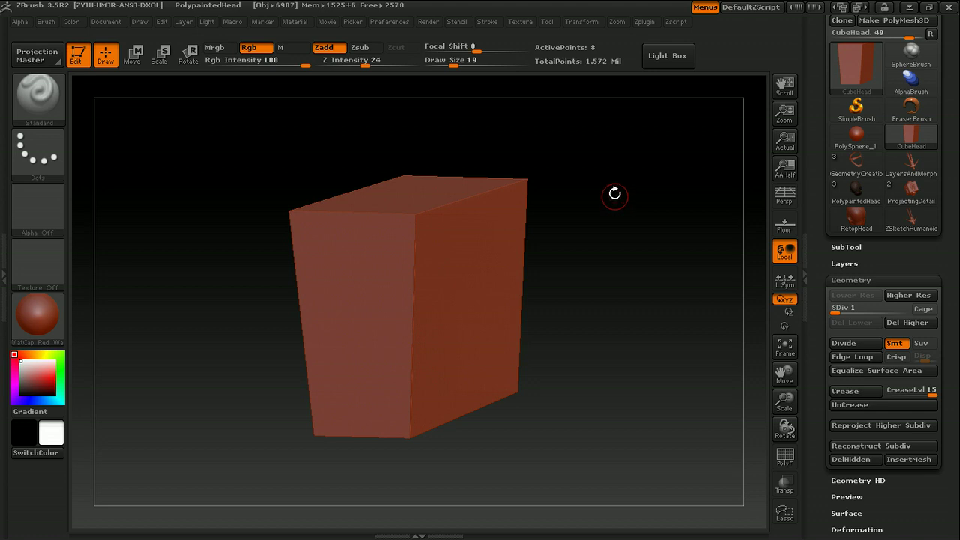
# Step: Slide SDiv from 1 up to level 10 to reveal the sculpted head, turned to face front
pyautogui.moveTo(841, 308); pyautogui.dragTo(893, 299)
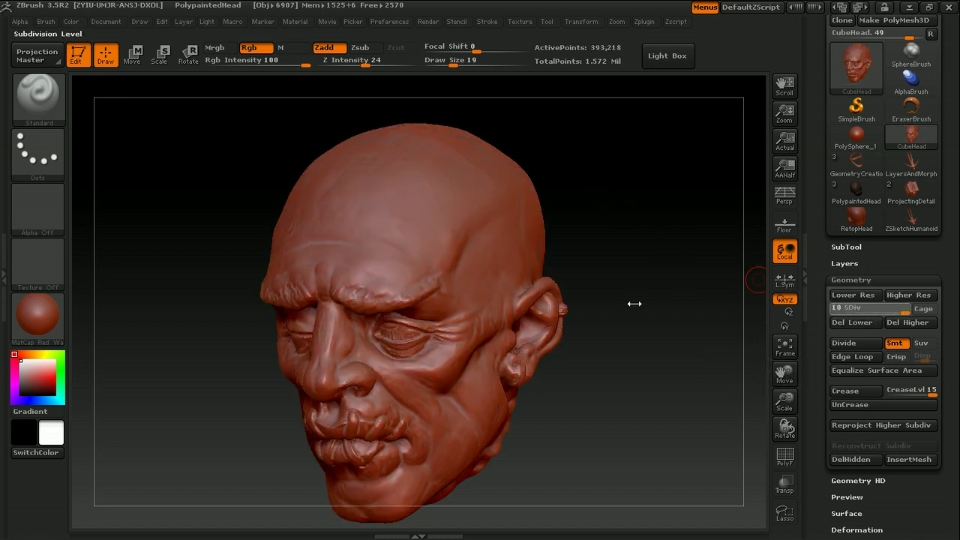
pyautogui.moveTo(635, 303); pyautogui.dragTo(784, 310)
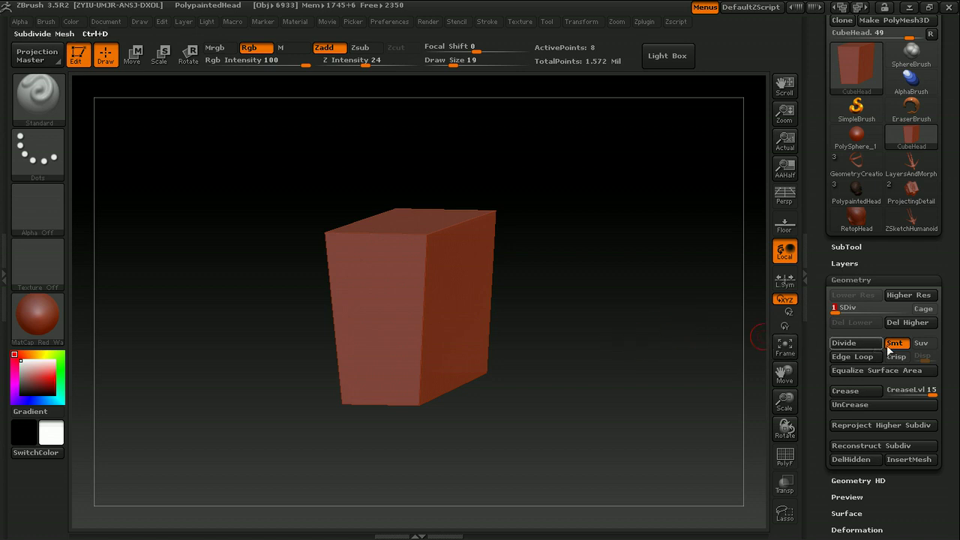
pyautogui.moveTo(887, 307); pyautogui.dragTo(888, 305)
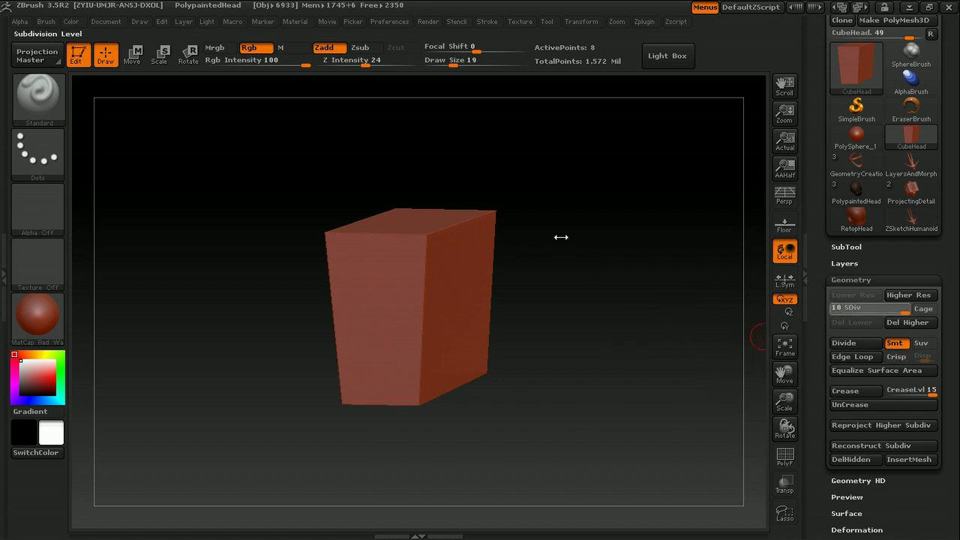
pyautogui.moveTo(561, 237)
pyautogui.mouseDown()
pyautogui.moveTo(600, 215)
pyautogui.moveTo(645, 228)
pyautogui.moveTo(626, 223)
pyautogui.moveTo(638, 243)
pyautogui.moveTo(652, 233)
pyautogui.mouseUp()
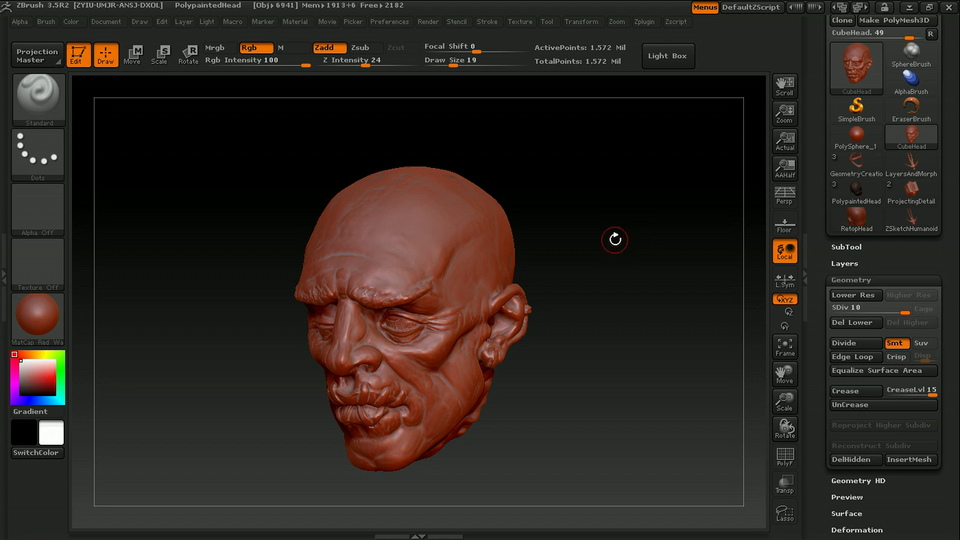
pyautogui.moveTo(620, 239)
pyautogui.mouseDown()
pyautogui.moveTo(658, 247)
pyautogui.moveTo(651, 242)
pyautogui.mouseUp()
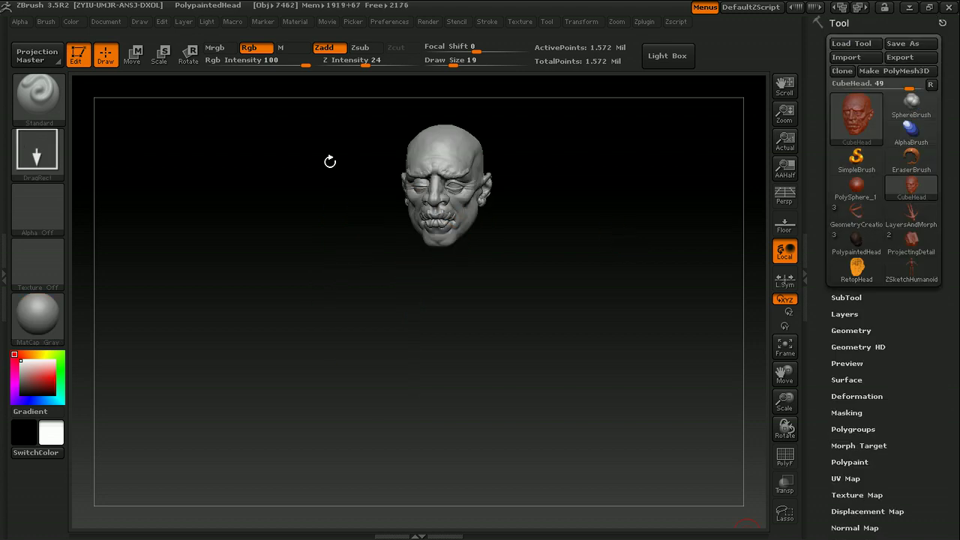
# Step: Load the GeometryCreation example from the Tool palette and look at the material choices
pyautogui.click(41, 97)
pyautogui.click(856, 214)
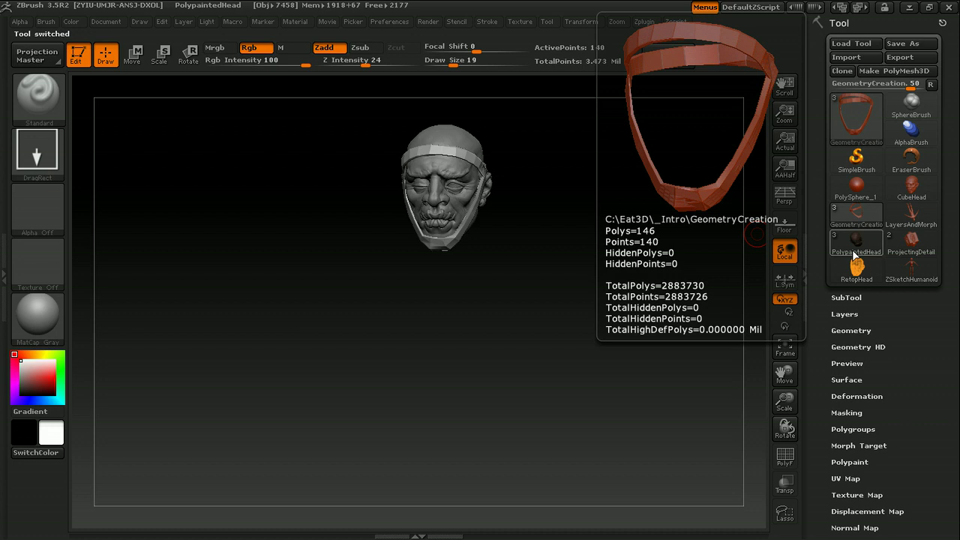
pyautogui.click(847, 298)
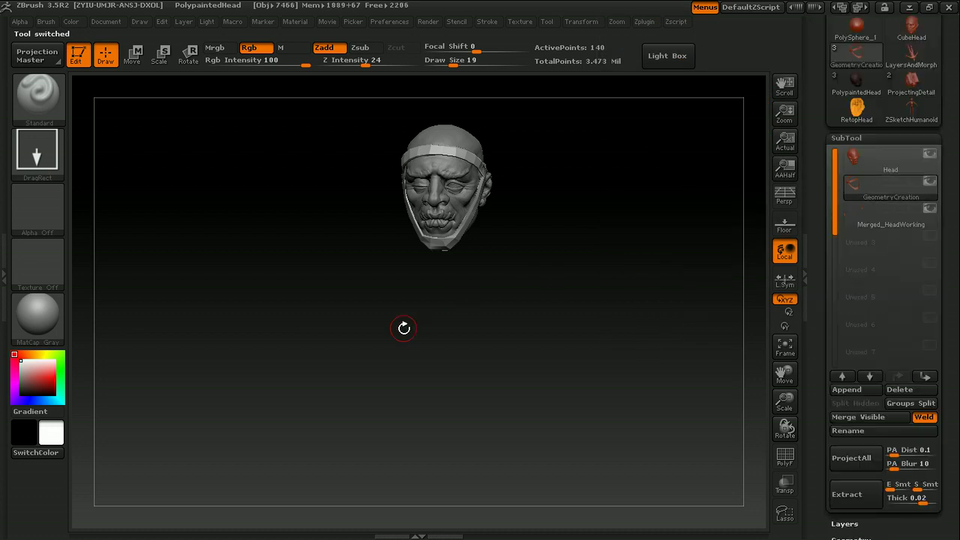
pyautogui.click(37, 313)
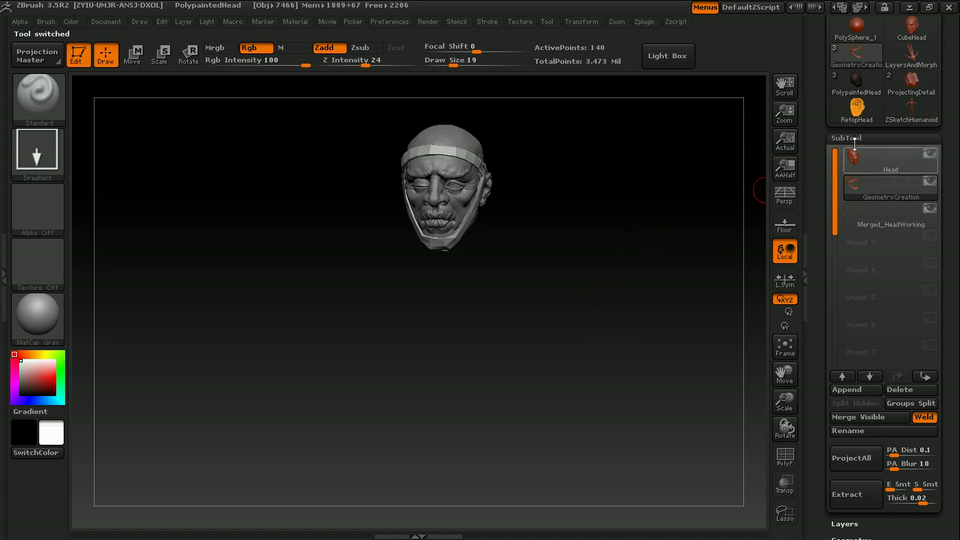
# Step: Switch to the head example, draw a transpose line up from it, and orbit to profile
pyautogui.click(856, 109)
pyautogui.moveTo(698, 248); pyautogui.dragTo(645, 244)
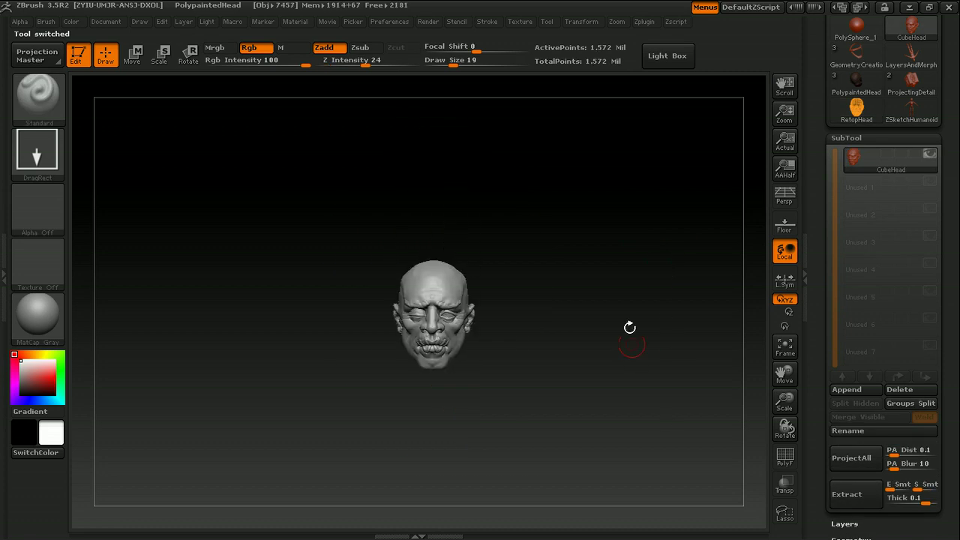
pyautogui.press('w')
pyautogui.moveTo(444, 288); pyautogui.dragTo(559, 219)
pyautogui.moveTo(588, 270); pyautogui.dragTo(560, 262)
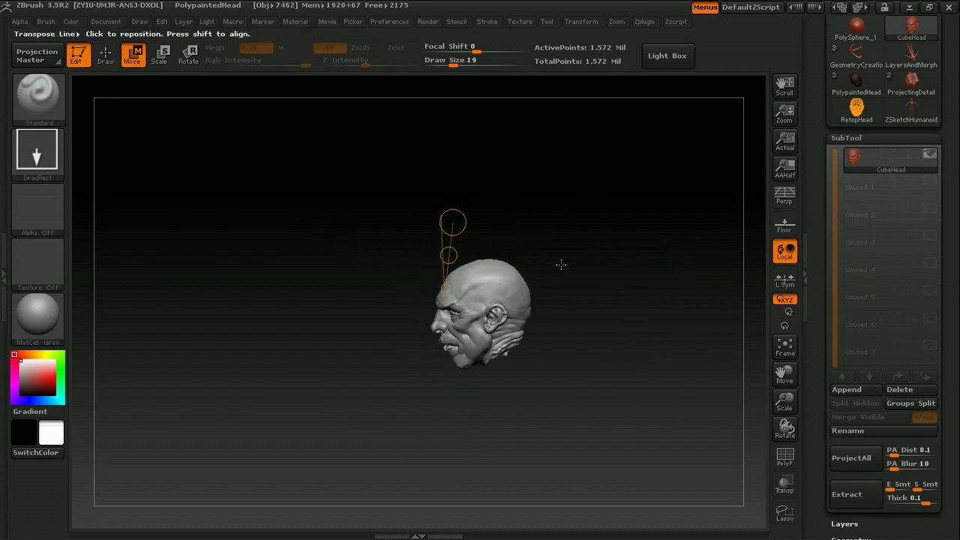
# Step: Drop the head out of Edit mode and clear the canvas with Ctrl+N
pyautogui.press('q')
pyautogui.press('t')
pyautogui.hotkey('ctrl', 'n')
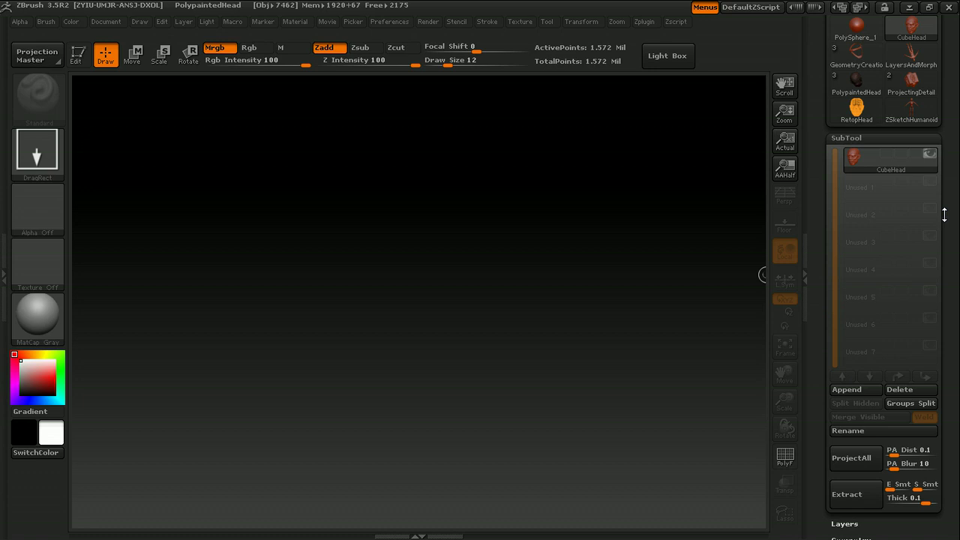
# Step: Place the ZSketchHumanoid figure in Edit mode, standing upright, then orbit to a three-quarter view
pyautogui.click(912, 112)
pyautogui.moveTo(456, 323); pyautogui.dragTo(461, 387)
pyautogui.press('t')
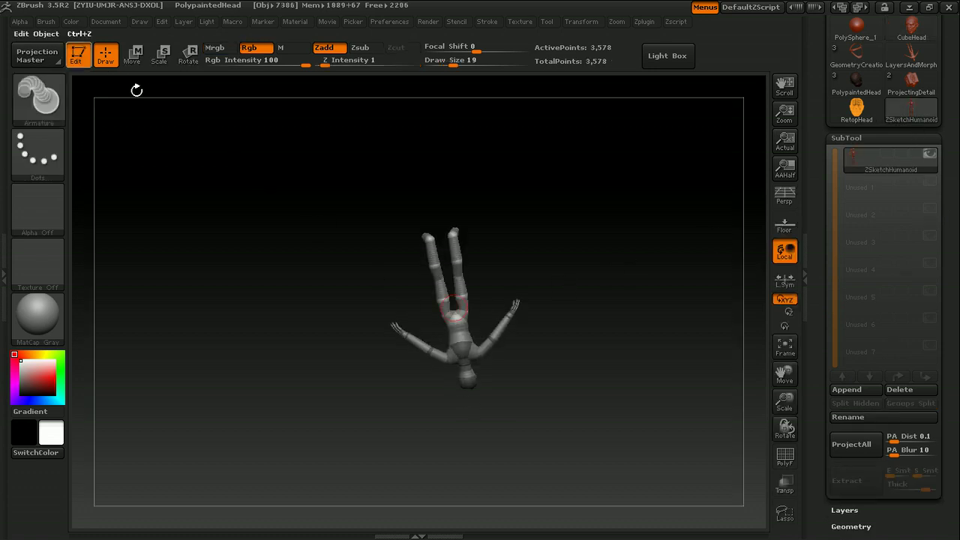
pyautogui.moveTo(493, 179)
pyautogui.mouseDown()
pyautogui.moveTo(547, 338)
pyautogui.moveTo(595, 296)
pyautogui.moveTo(630, 390)
pyautogui.moveTo(655, 285)
pyautogui.moveTo(660, 296)
pyautogui.moveTo(670, 279)
pyautogui.moveTo(677, 285)
pyautogui.moveTo(667, 288)
pyautogui.mouseUp()
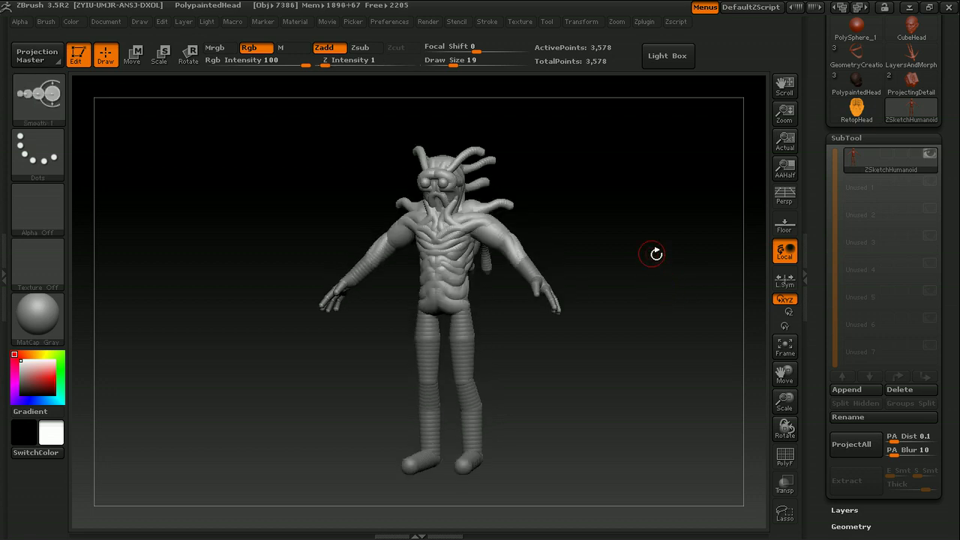
pyautogui.moveTo(651, 254)
pyautogui.mouseDown()
pyautogui.moveTo(619, 261)
pyautogui.moveTo(645, 252)
pyautogui.moveTo(633, 248)
pyautogui.moveTo(654, 249)
pyautogui.moveTo(641, 281)
pyautogui.moveTo(649, 272)
pyautogui.mouseUp()
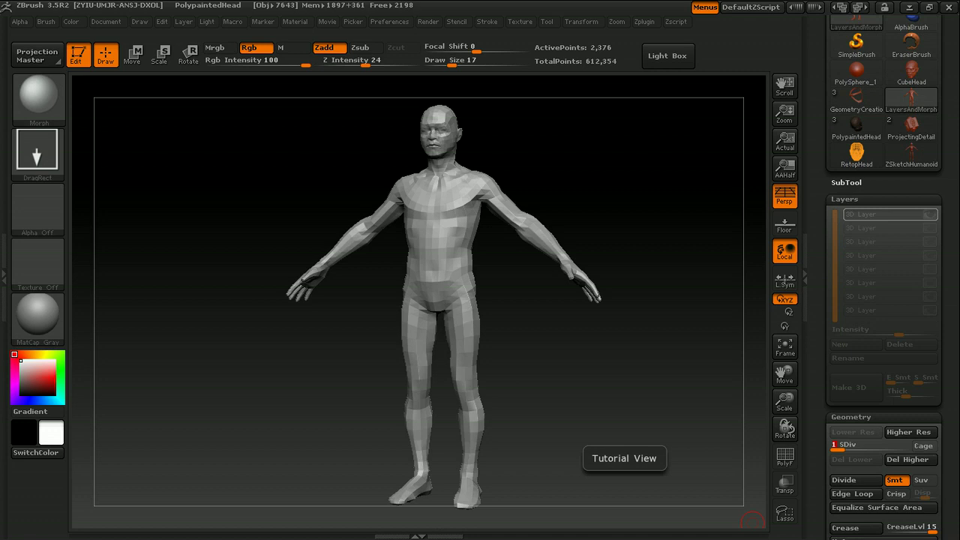
# Step: Raise the figure's subdivision level and set the 3D Layer Intensity to 1
pyautogui.moveTo(843, 447); pyautogui.dragTo(855, 444)
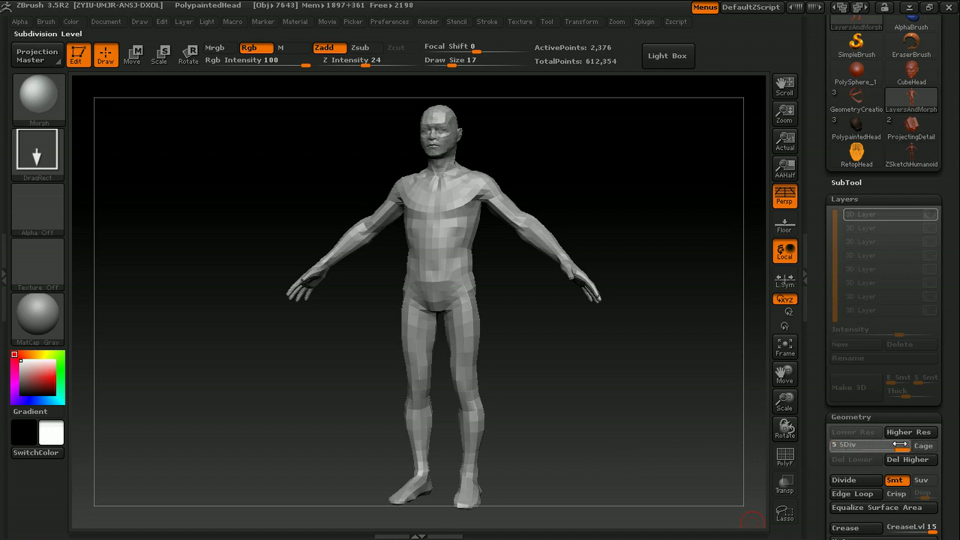
pyautogui.click(891, 330)
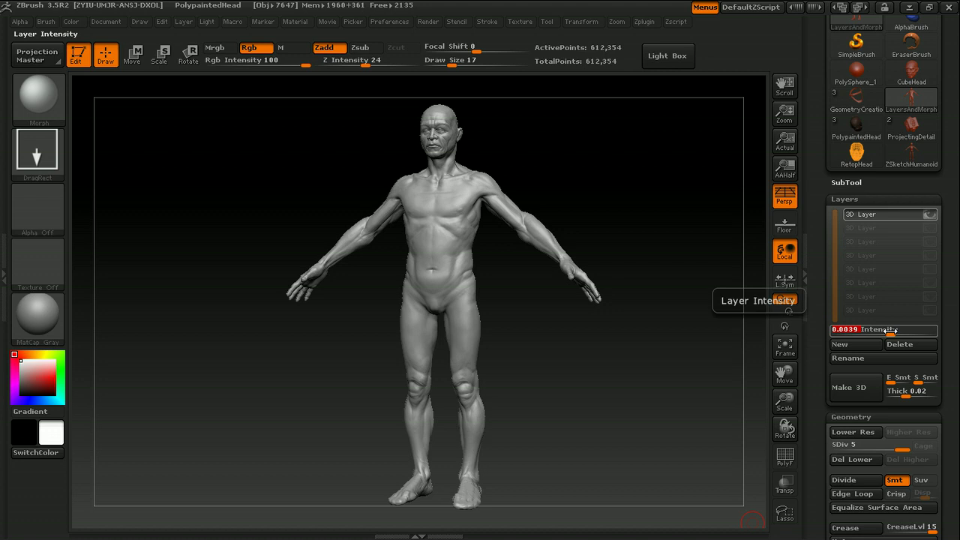
pyautogui.write('1')
pyautogui.press('Return')
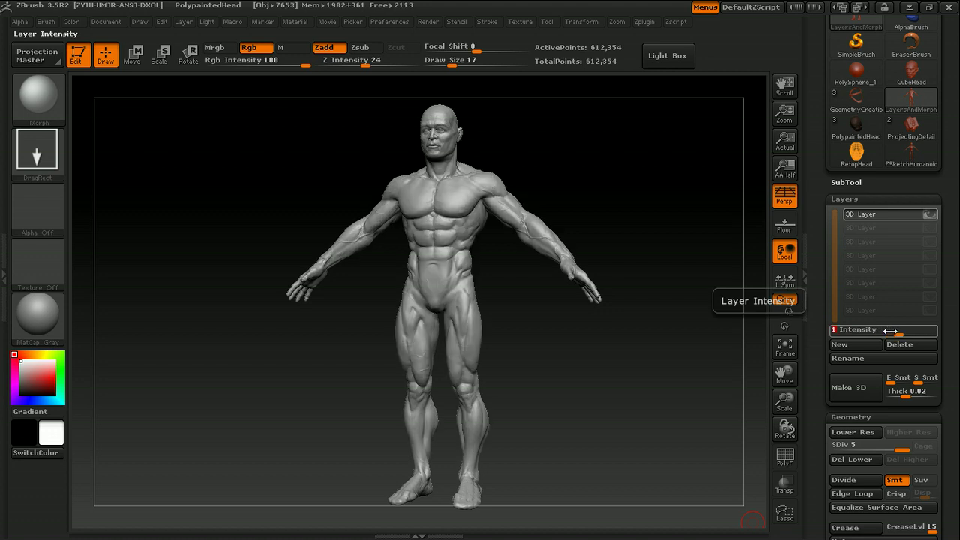
# Step: Inflate a huge round belly with a size 74 brush, drop to size 42, then exit Edit and clear
pyautogui.write('s74')
pyautogui.press('Return')
pyautogui.keyDown('alt'); pyautogui.moveTo(568, 172); pyautogui.dragTo(568, 198); pyautogui.keyUp('alt')
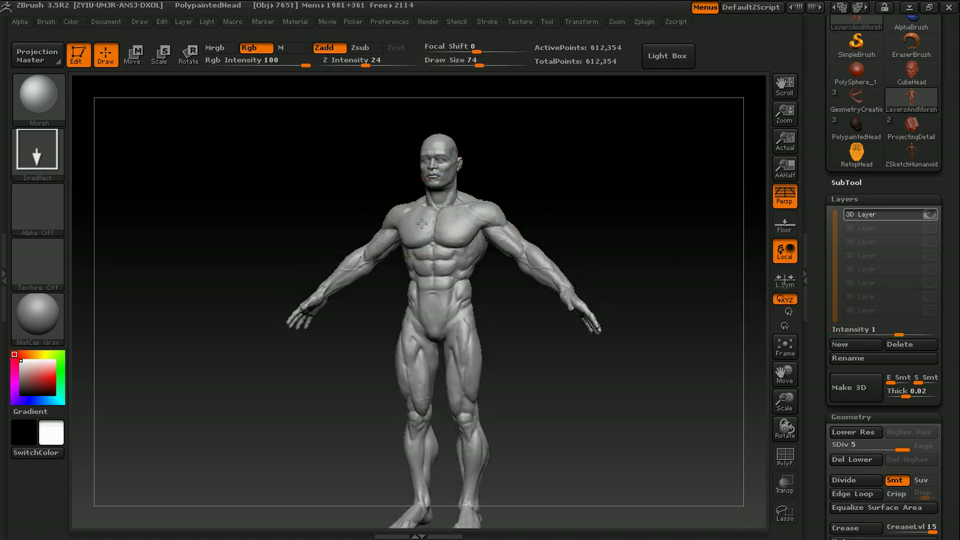
pyautogui.moveTo(422, 224)
pyautogui.mouseDown()
pyautogui.moveTo(458, 262)
pyautogui.moveTo(520, 249)
pyautogui.mouseUp()
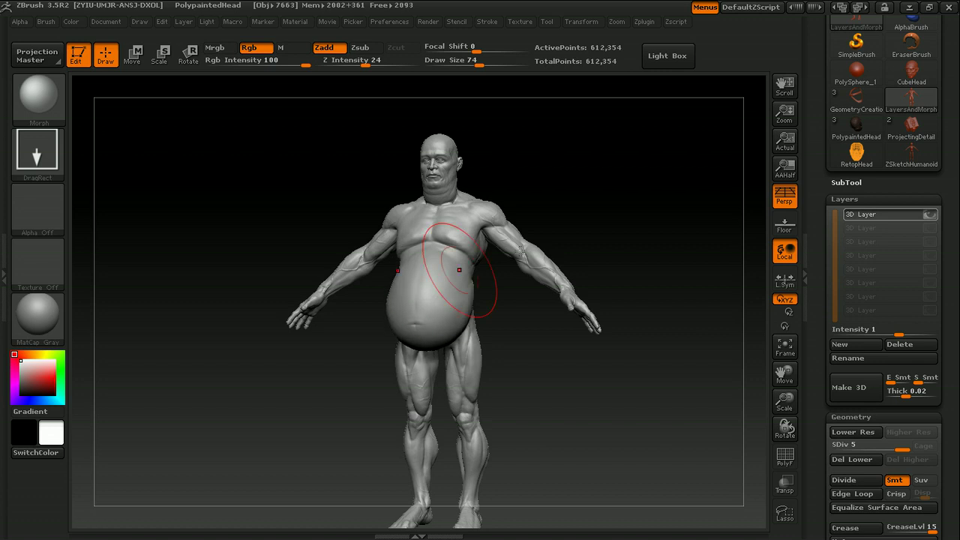
pyautogui.write('s42')
pyautogui.press('Return')
pyautogui.moveTo(626, 260)
pyautogui.keyDown('alt'); pyautogui.mouseDown()
pyautogui.moveTo(643, 255)
pyautogui.moveTo(585, 255)
pyautogui.mouseUp(); pyautogui.keyUp('alt')
pyautogui.click(79, 57)
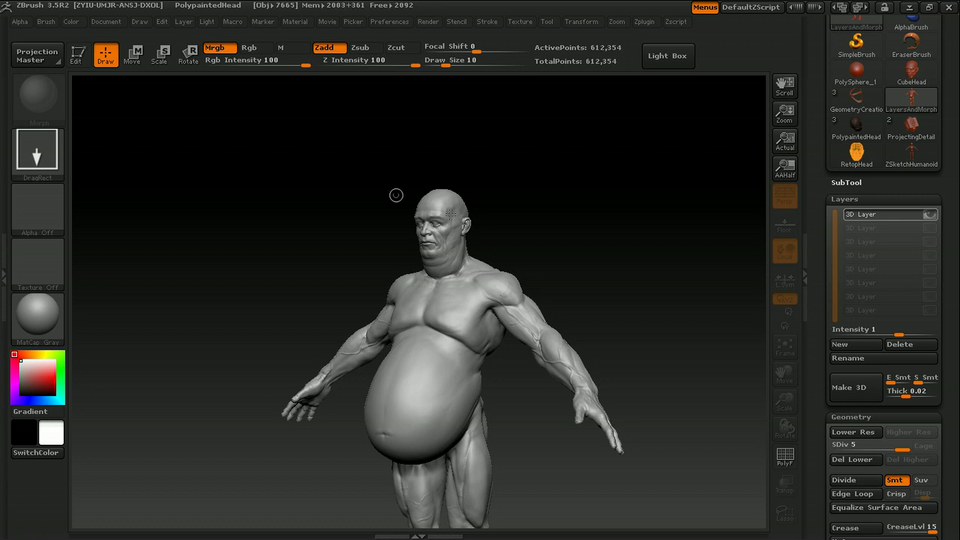
pyautogui.hotkey('ctrl', 'n')
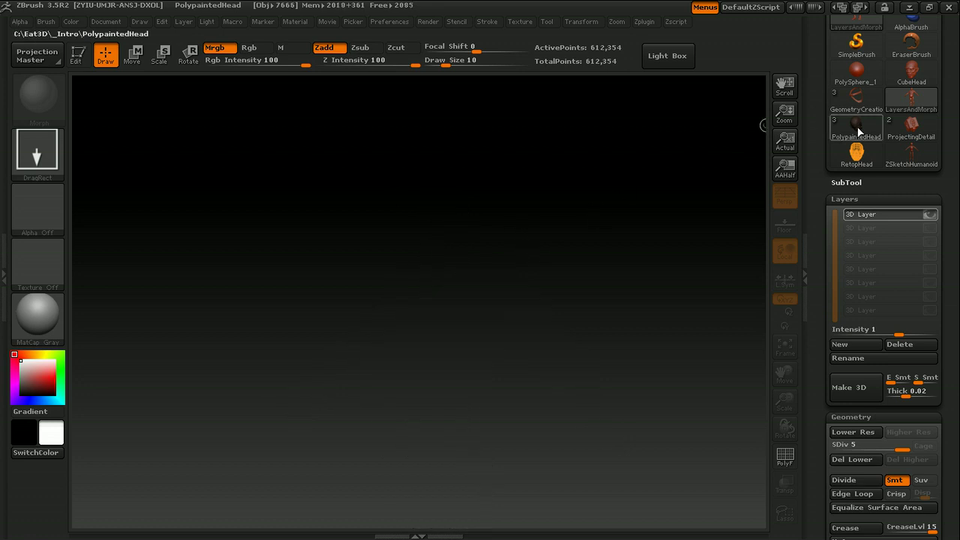
# Step: Draw the PolypaintedHead in Edit mode, framed to fill the canvas and turned to the front
pyautogui.click(856, 126)
pyautogui.moveTo(368, 229); pyautogui.dragTo(373, 234)
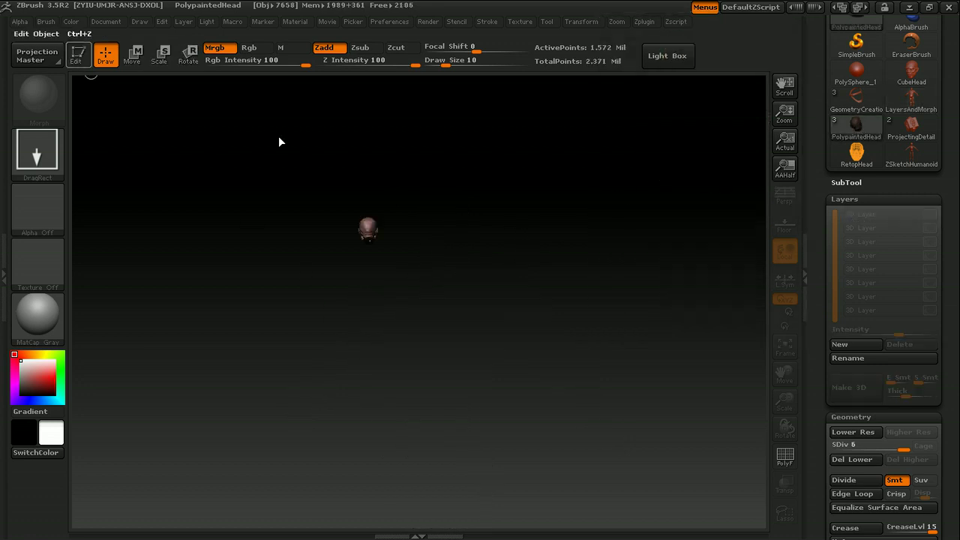
pyautogui.press('t')
pyautogui.press('f')
pyautogui.press('s')
pyautogui.moveTo(630, 195)
pyautogui.mouseDown()
pyautogui.moveTo(610, 197)
pyautogui.moveTo(553, 155)
pyautogui.mouseUp()
# Step: Switch on a second light in the Light palette, then exit Edit and clear the canvas
pyautogui.click(207, 21)
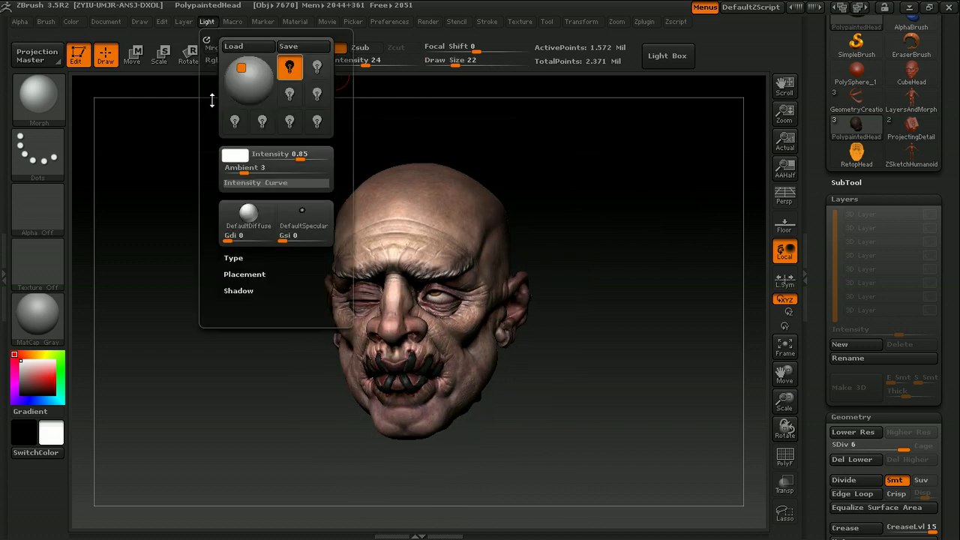
pyautogui.click(290, 129)
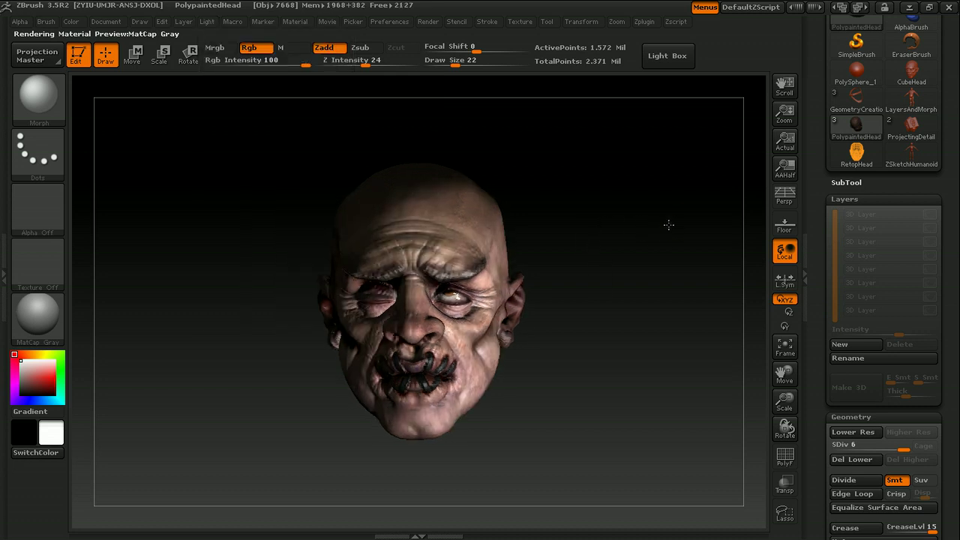
pyautogui.click(77, 54)
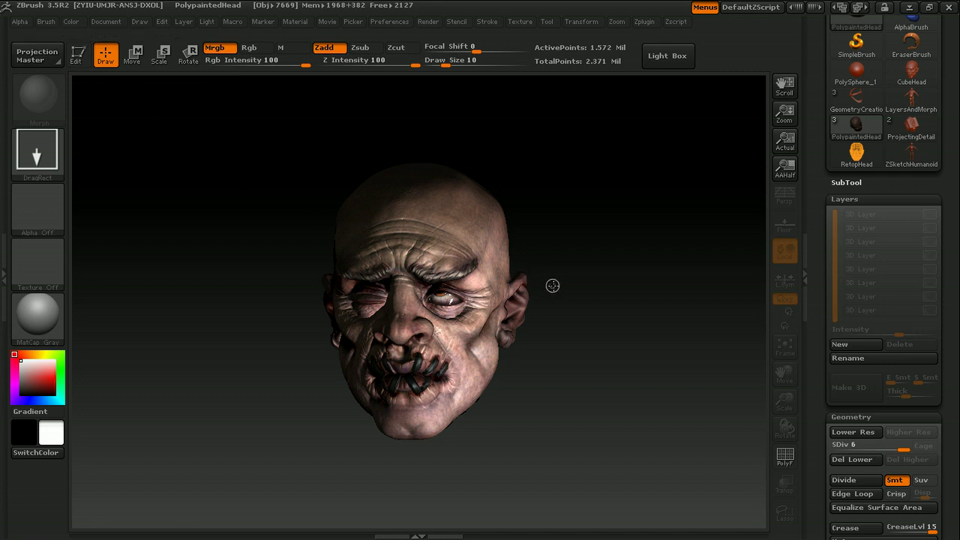
pyautogui.hotkey('ctrl', 'n')
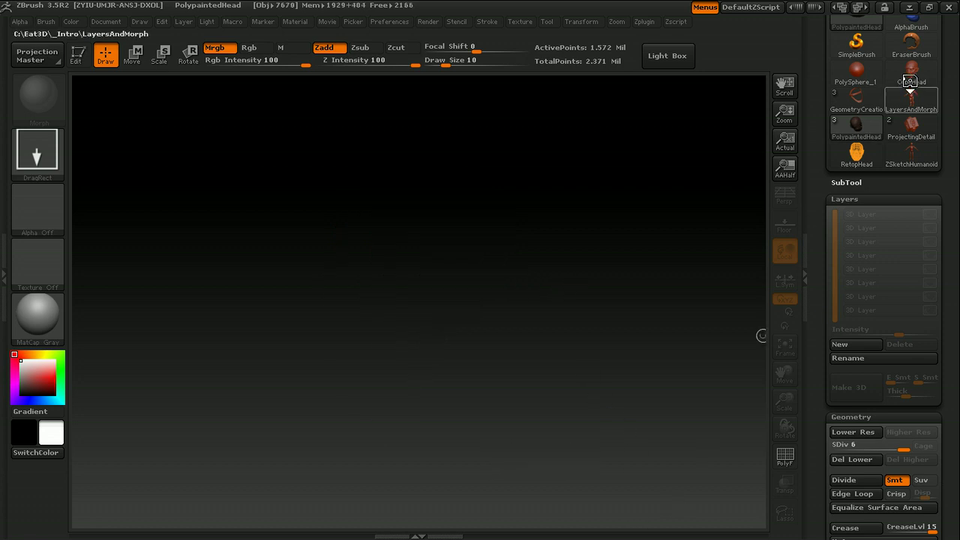
# Step: Draw the ProjectingDetail face cube in Edit mode and tumble it to show its front, sides and top
pyautogui.click(912, 125)
pyautogui.moveTo(410, 357); pyautogui.dragTo(214, 148)
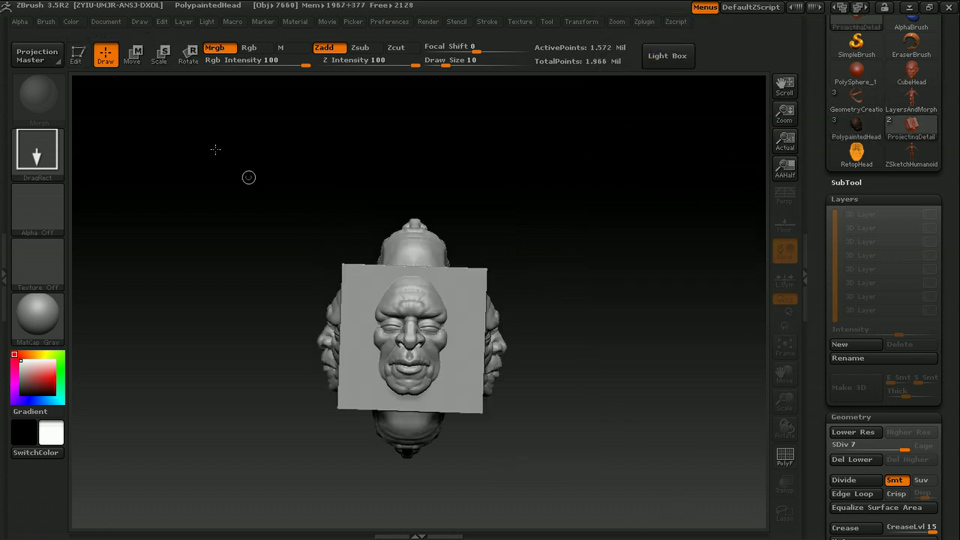
pyautogui.click(76, 55)
pyautogui.moveTo(574, 236); pyautogui.dragTo(612, 244)
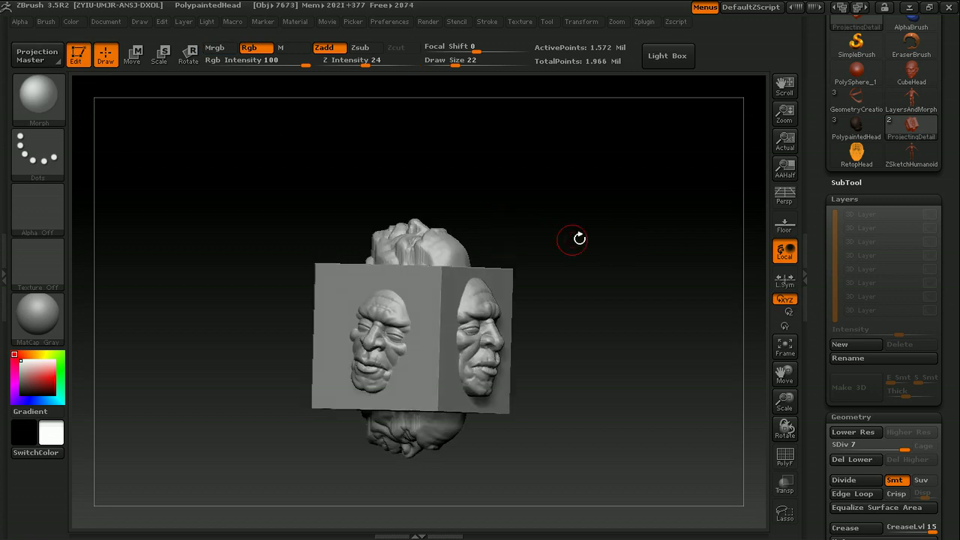
pyautogui.moveTo(605, 232); pyautogui.dragTo(618, 273)
pyautogui.moveTo(558, 279); pyautogui.dragTo(557, 223)
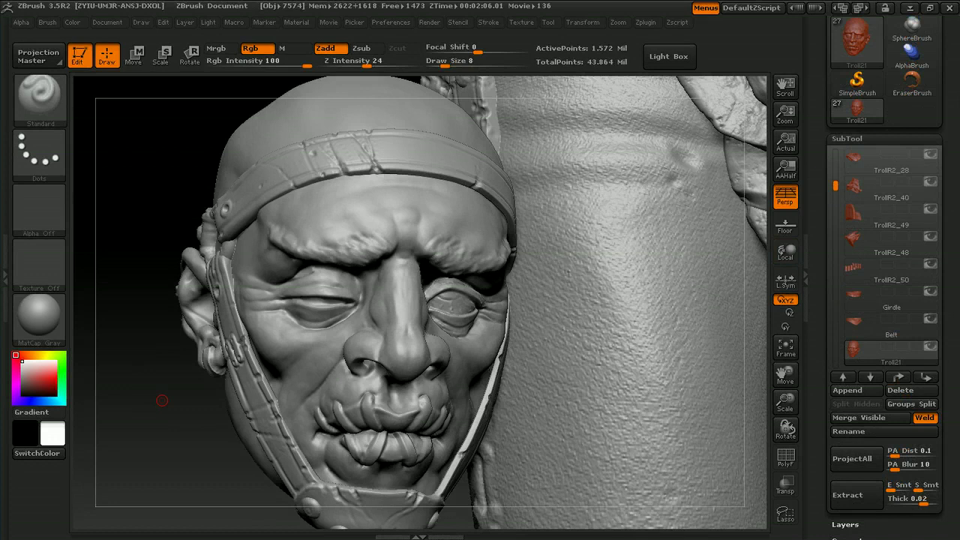
# Step: Frame the Troll21 warrior and orbit it from its right side, round the back, to the front
pyautogui.press('f')
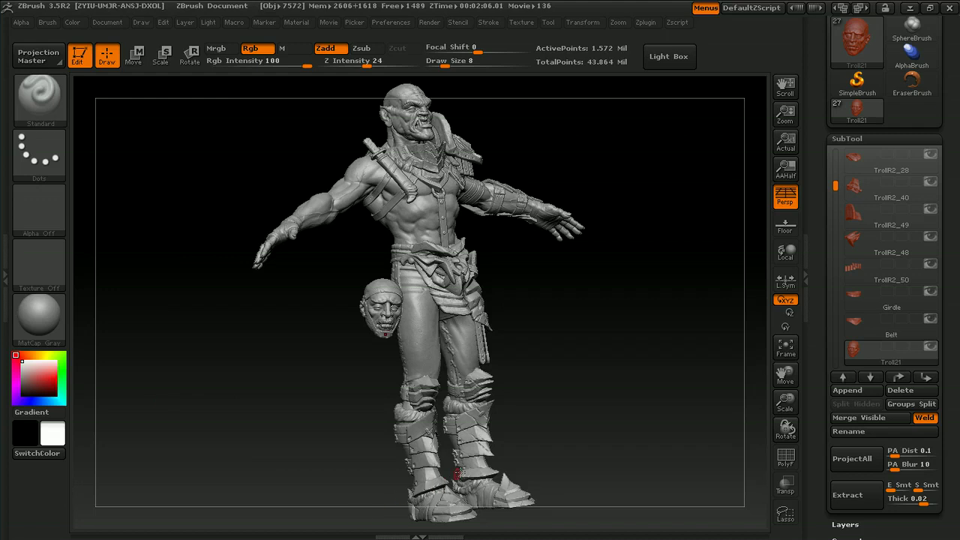
pyautogui.moveTo(597, 395); pyautogui.dragTo(527, 444)
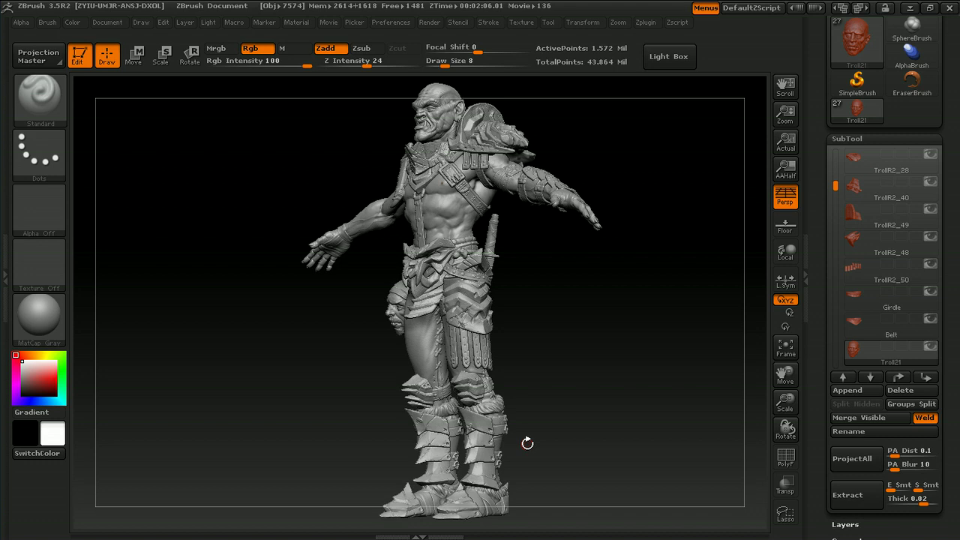
pyautogui.moveTo(592, 344); pyautogui.dragTo(523, 358)
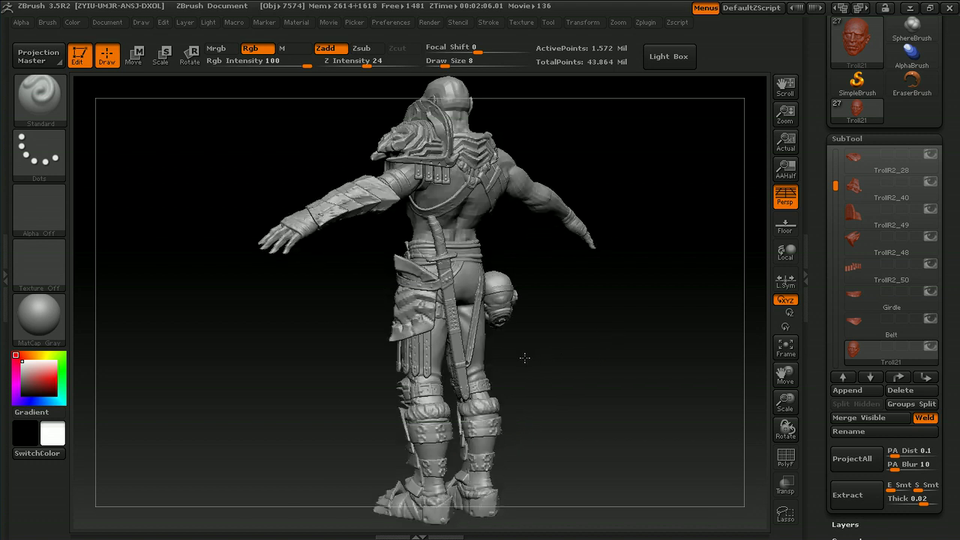
pyautogui.moveTo(620, 334); pyautogui.dragTo(594, 345)
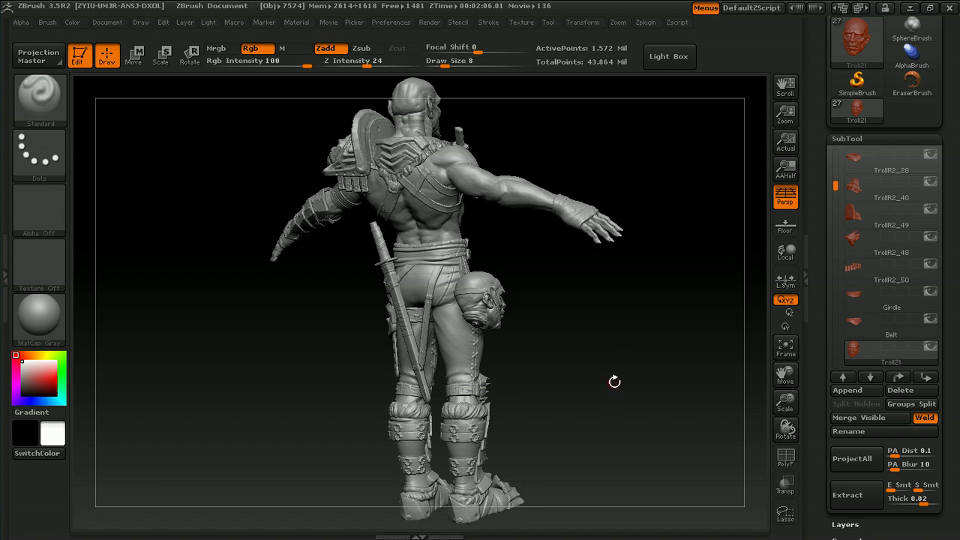
pyautogui.moveTo(636, 374); pyautogui.dragTo(589, 381)
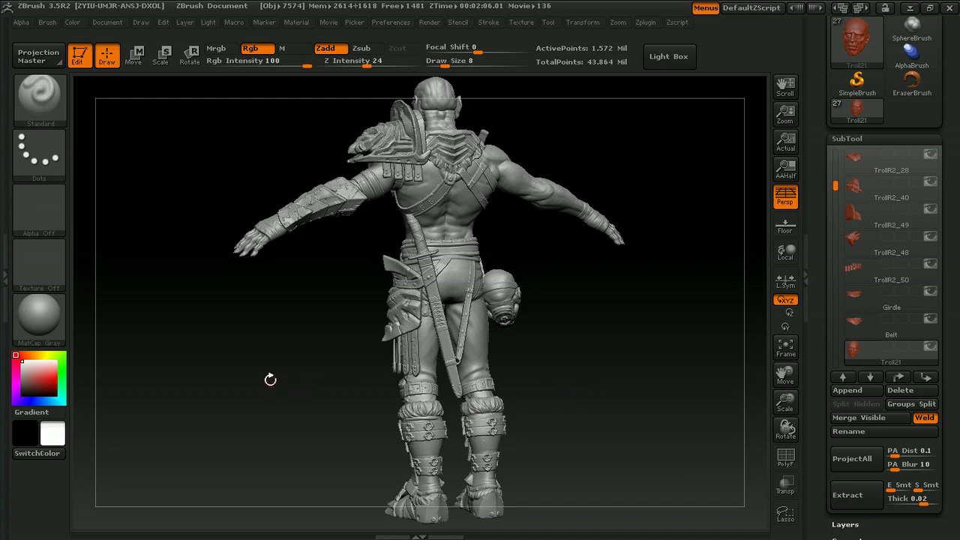
pyautogui.moveTo(267, 380); pyautogui.dragTo(383, 391)
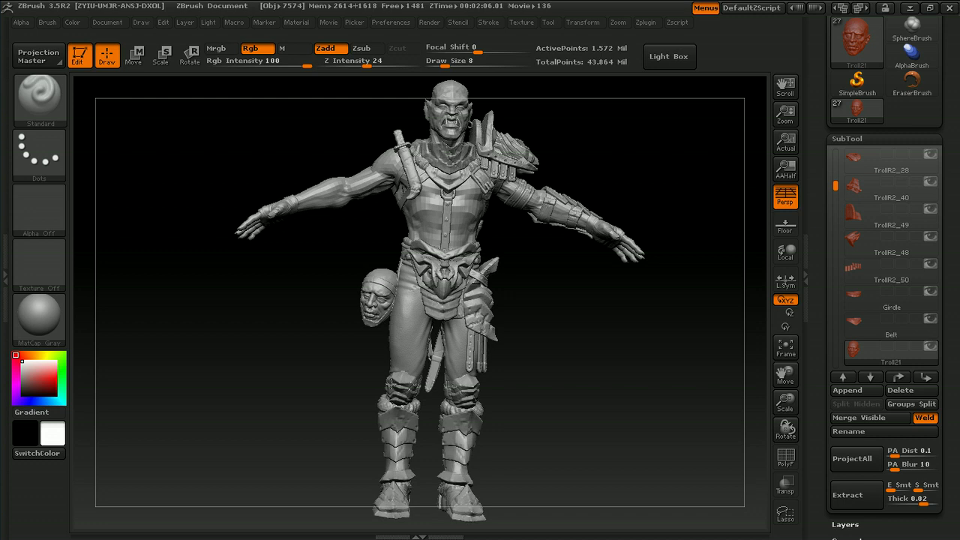